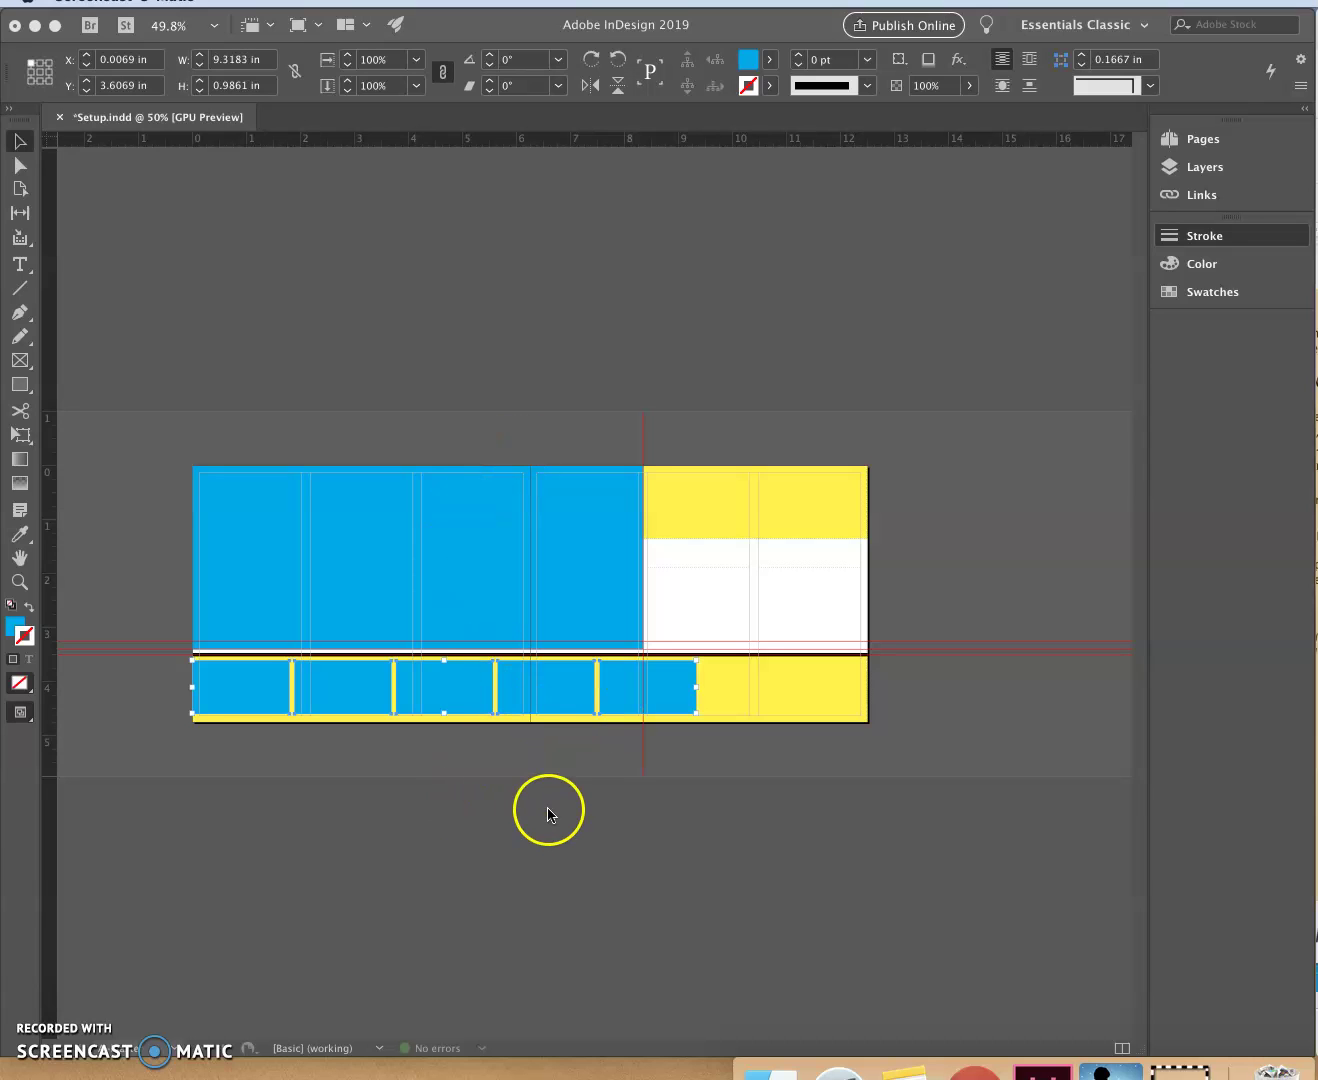
# Select all five blue rectangles in the bottom row, spanning 9.3183 in wide
pyautogui.click(649, 708)
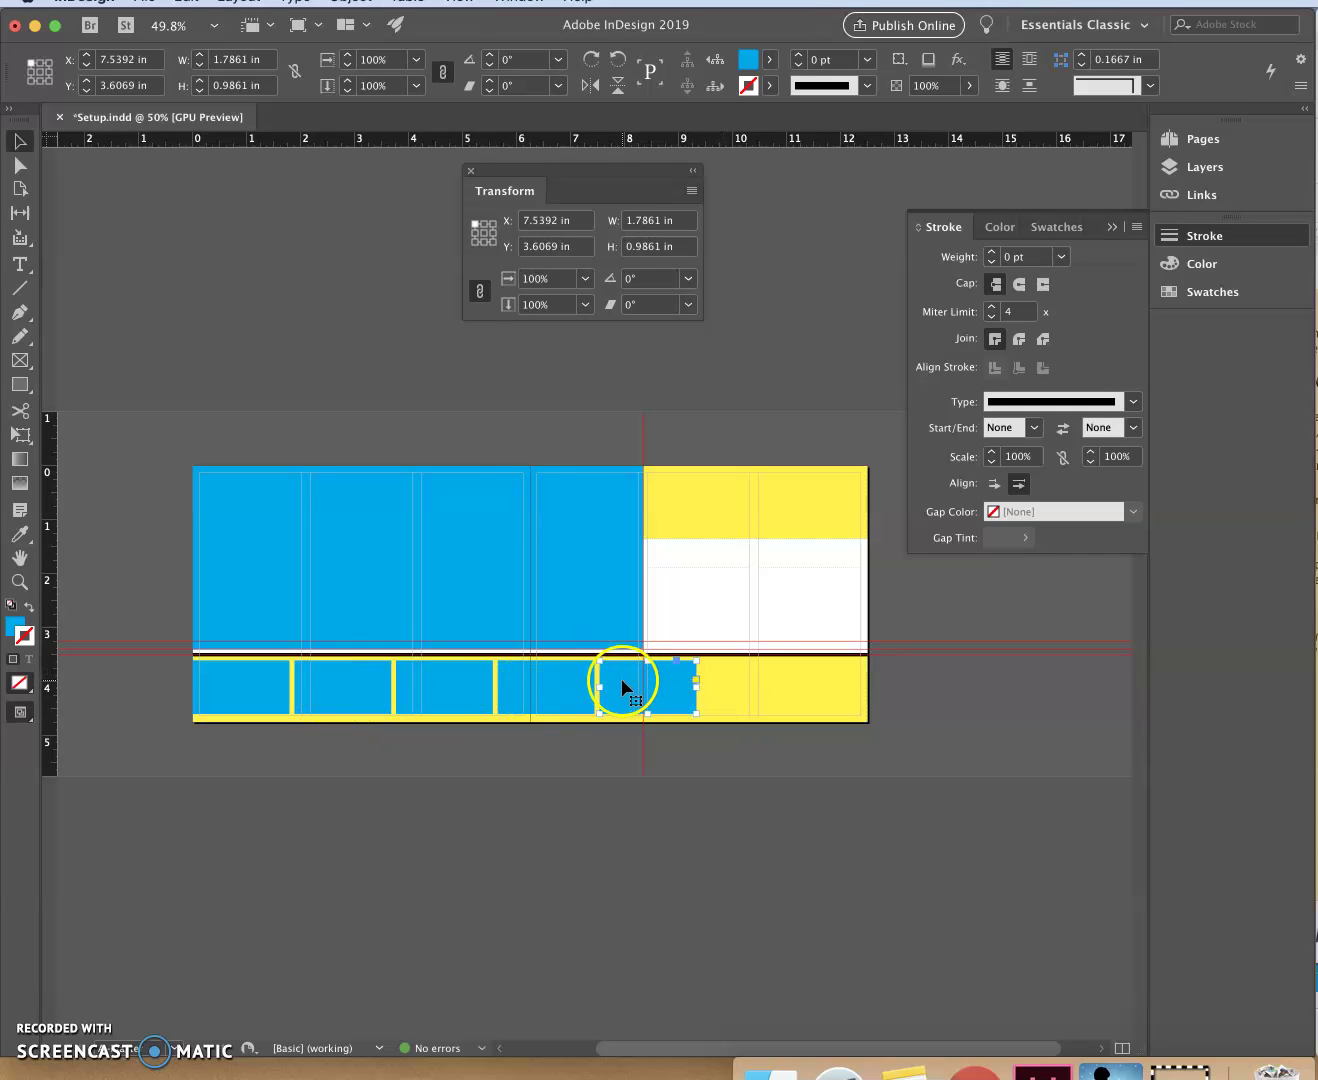
pyautogui.moveTo(622, 687); pyautogui.dragTo(258, 688)
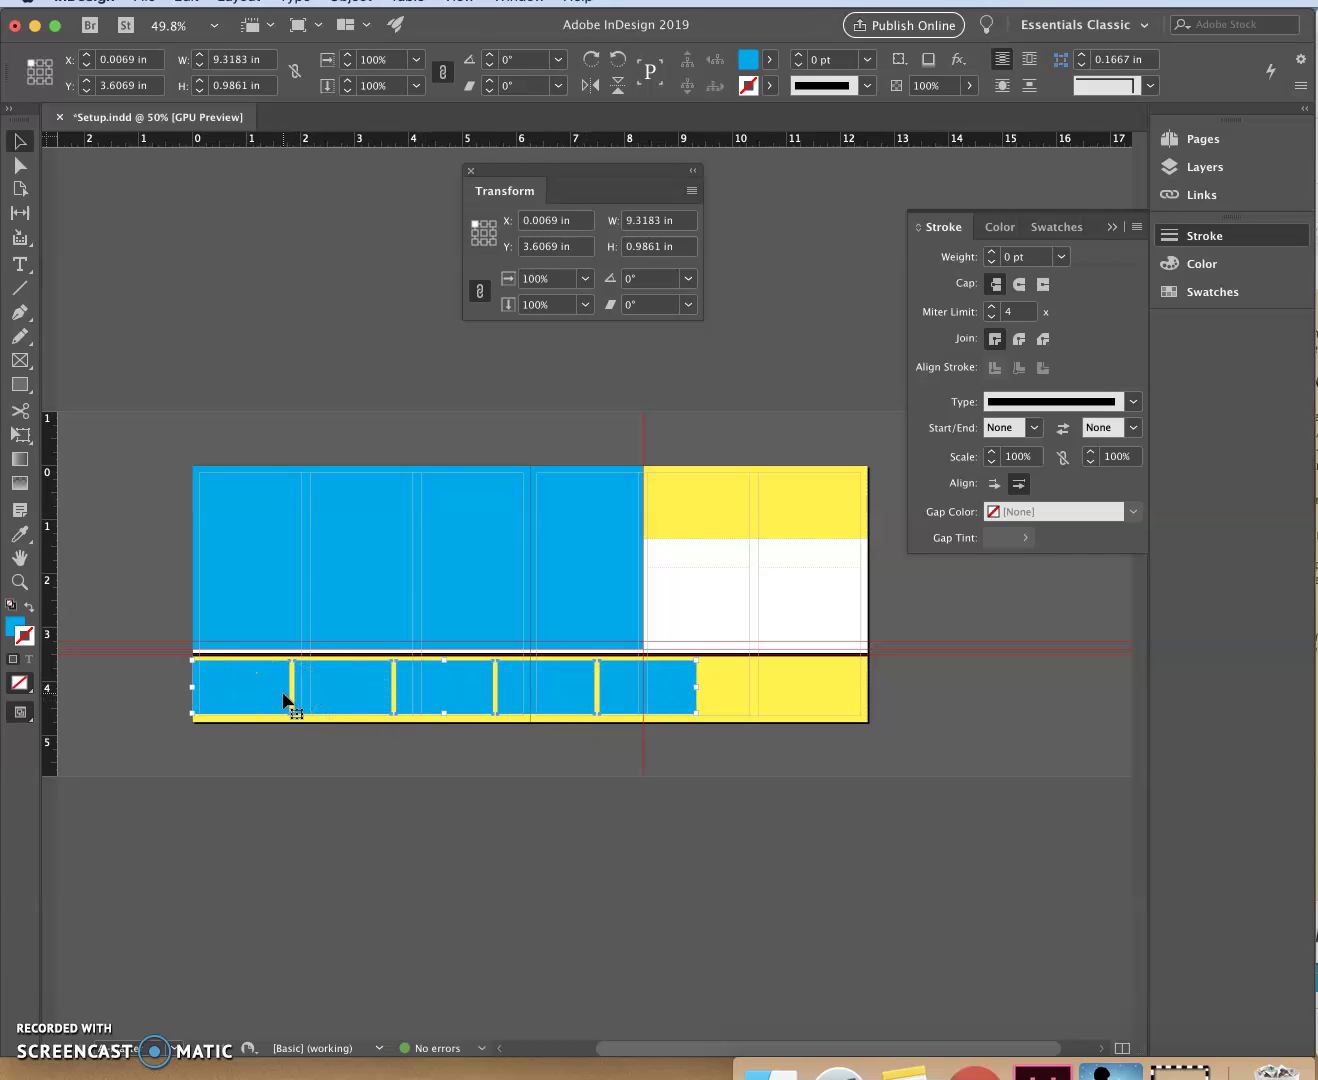
# Set the Transform reference point to the centre square of the locator
pyautogui.click(483, 235)
# Set the row's X position to 6.25 in using the Transform panel
pyautogui.click(547, 222)
pyautogui.write('6.25')
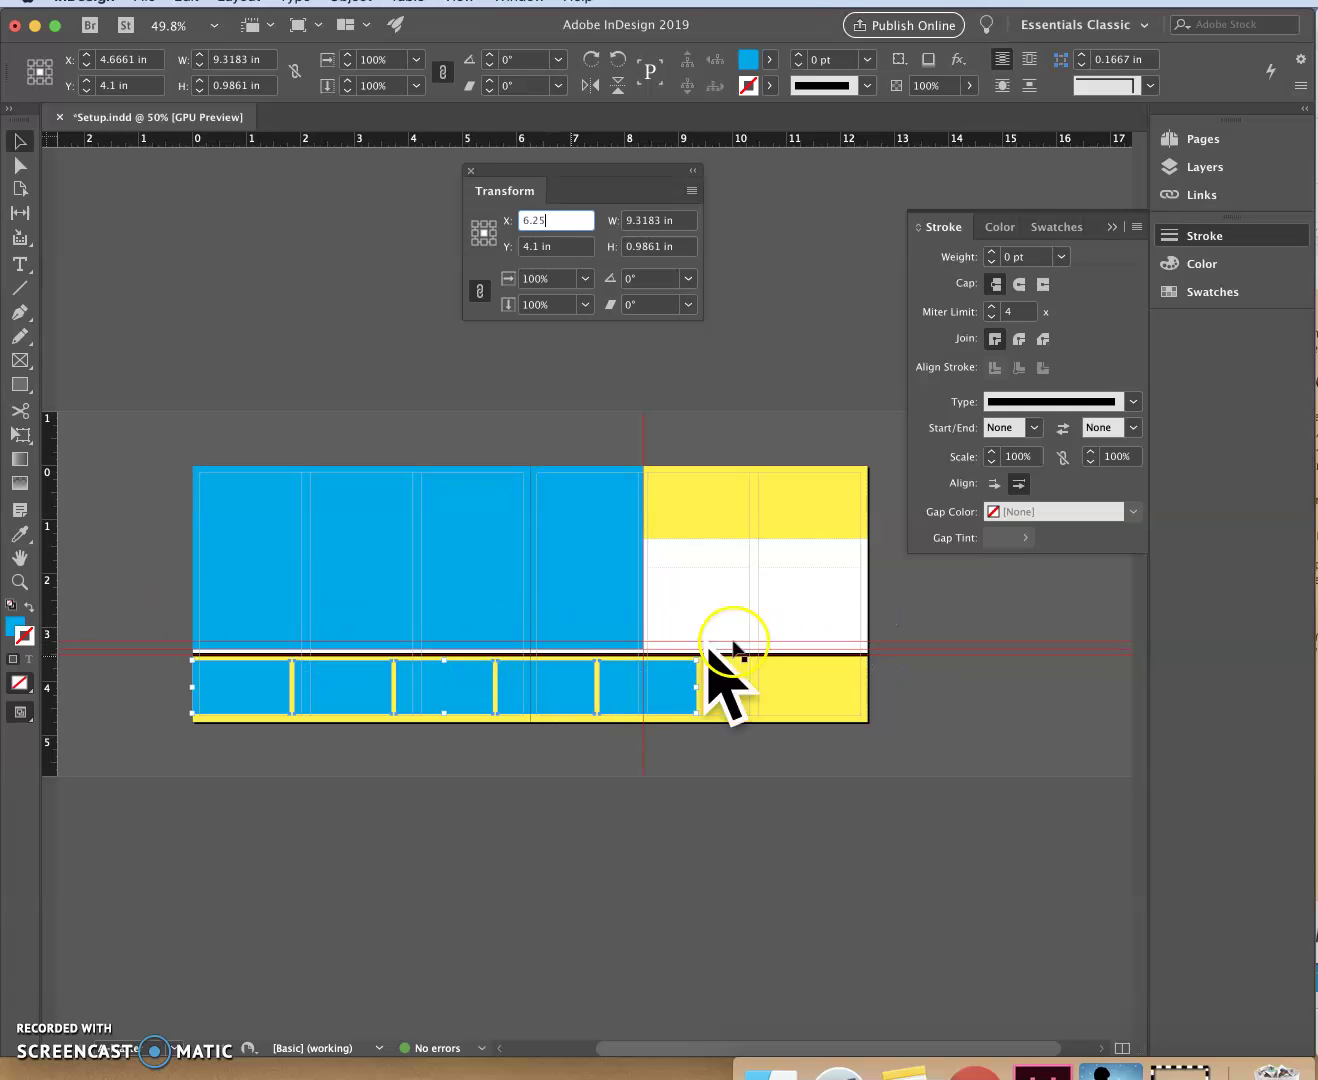
pyautogui.click(534, 247)
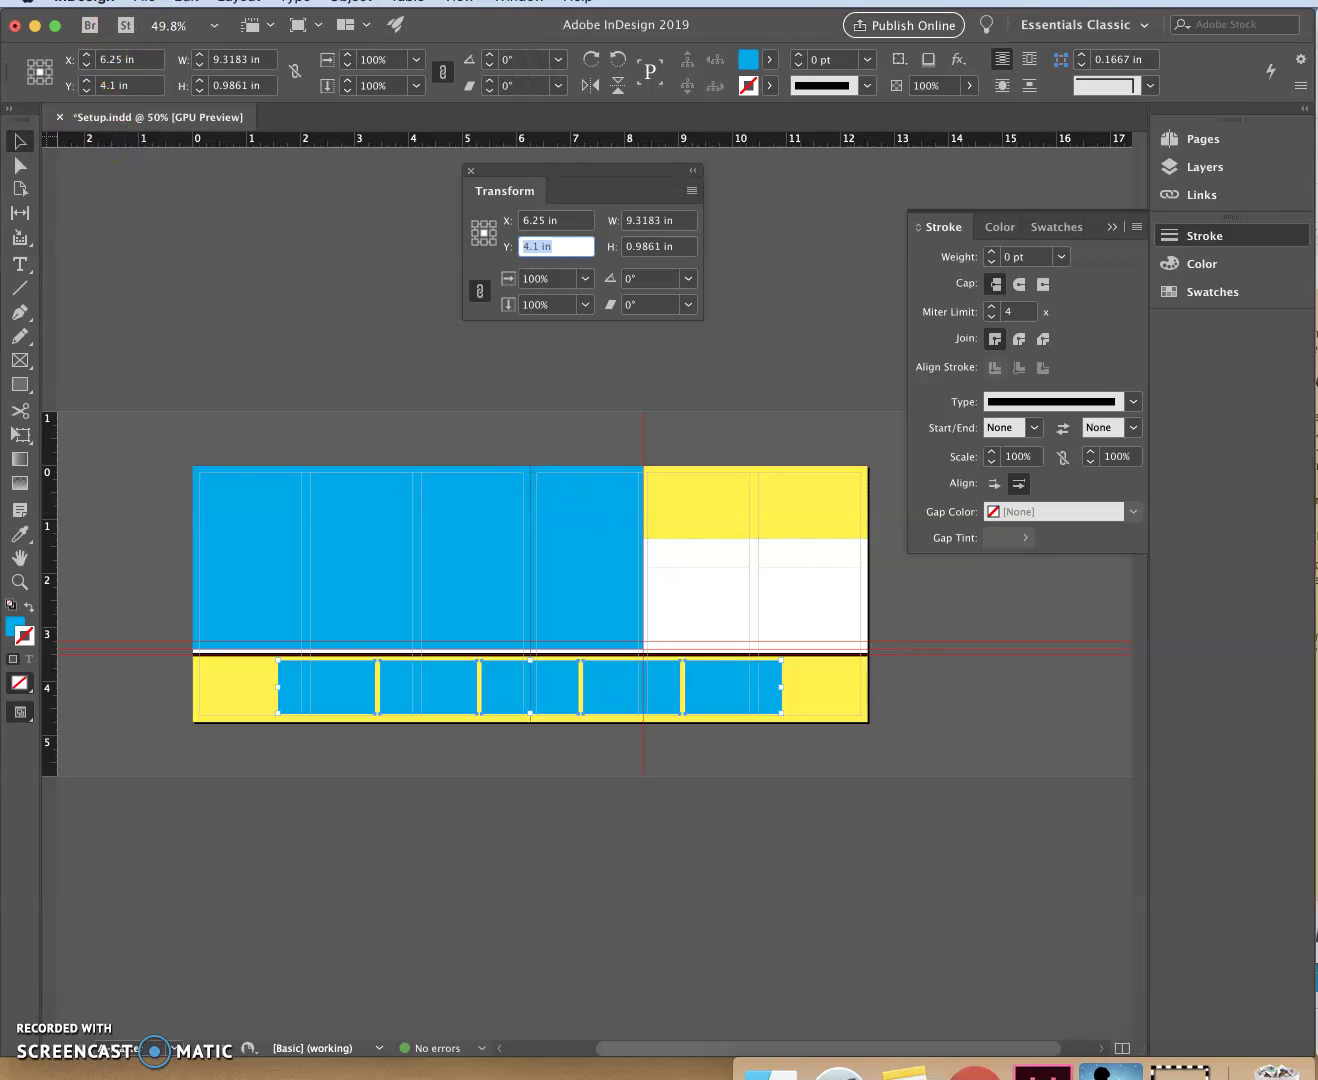
# Save the Setup document via File > Save and dock the Stroke panel as an icon
pyautogui.click(144, 4)
pyautogui.click(164, 127)
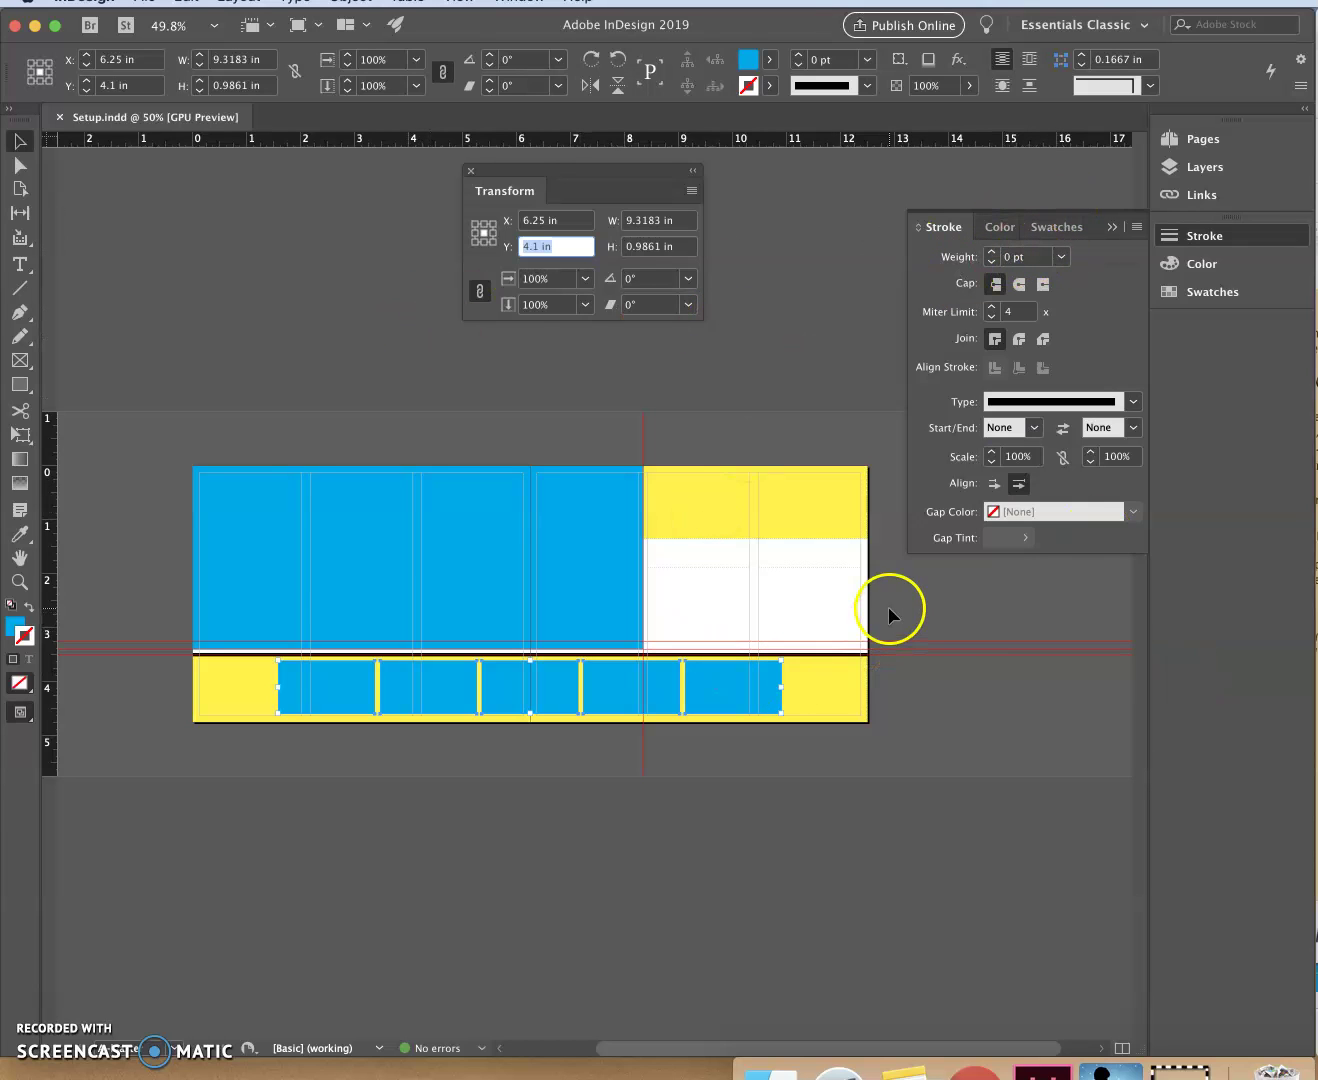
pyautogui.click(1112, 227)
# Close the floating Transform panel, leaving the centred blue row unobstructed
pyautogui.click(474, 173)
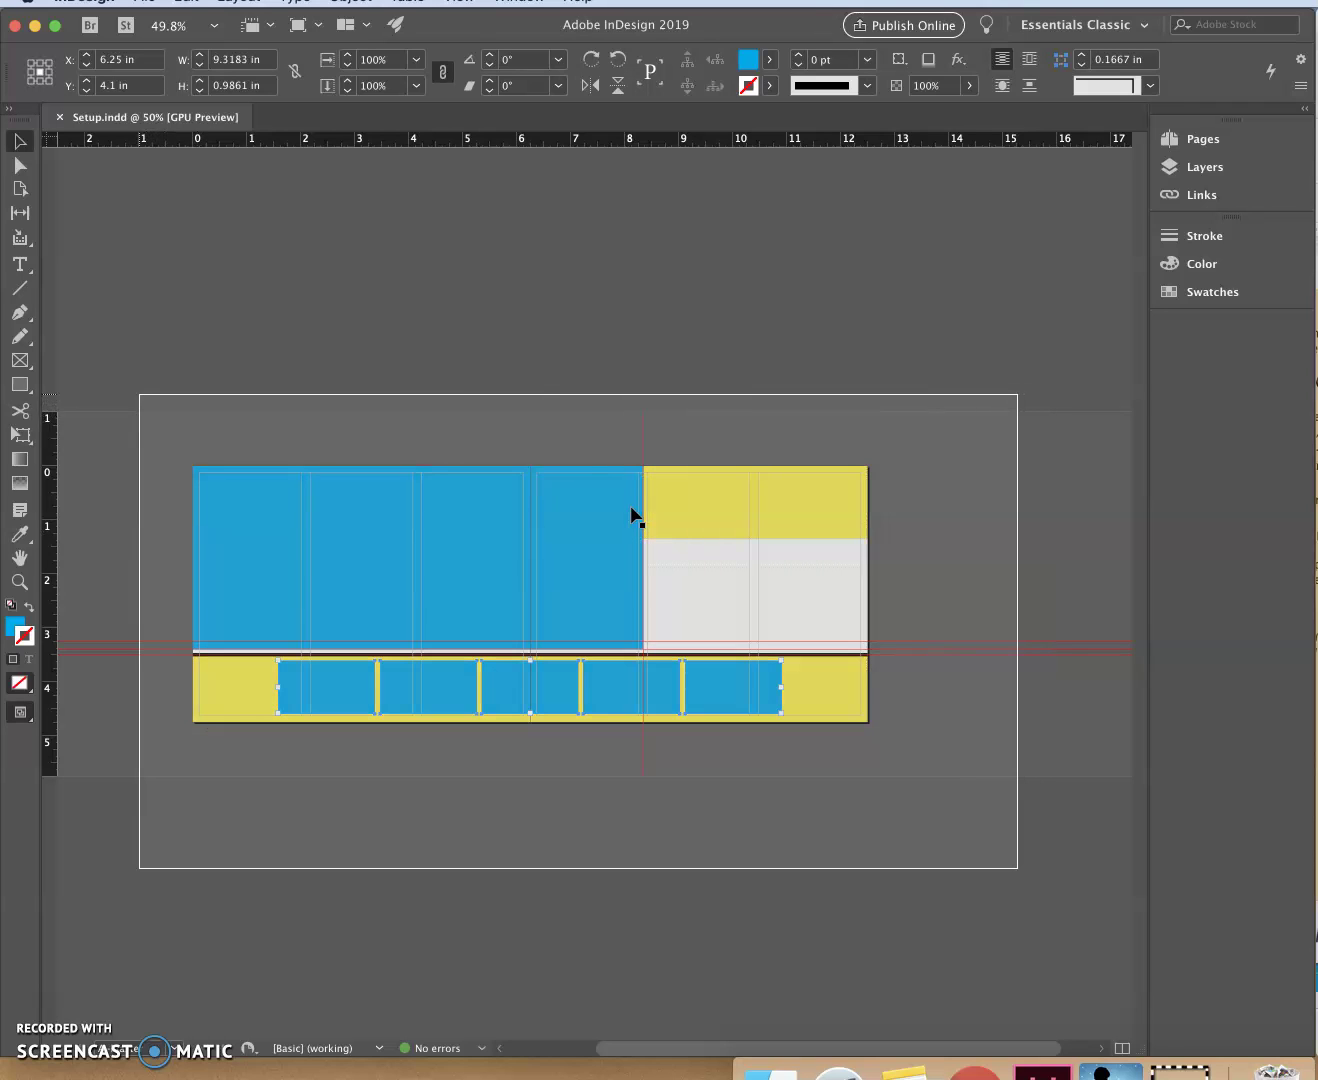
pyautogui.click(1017, 871)
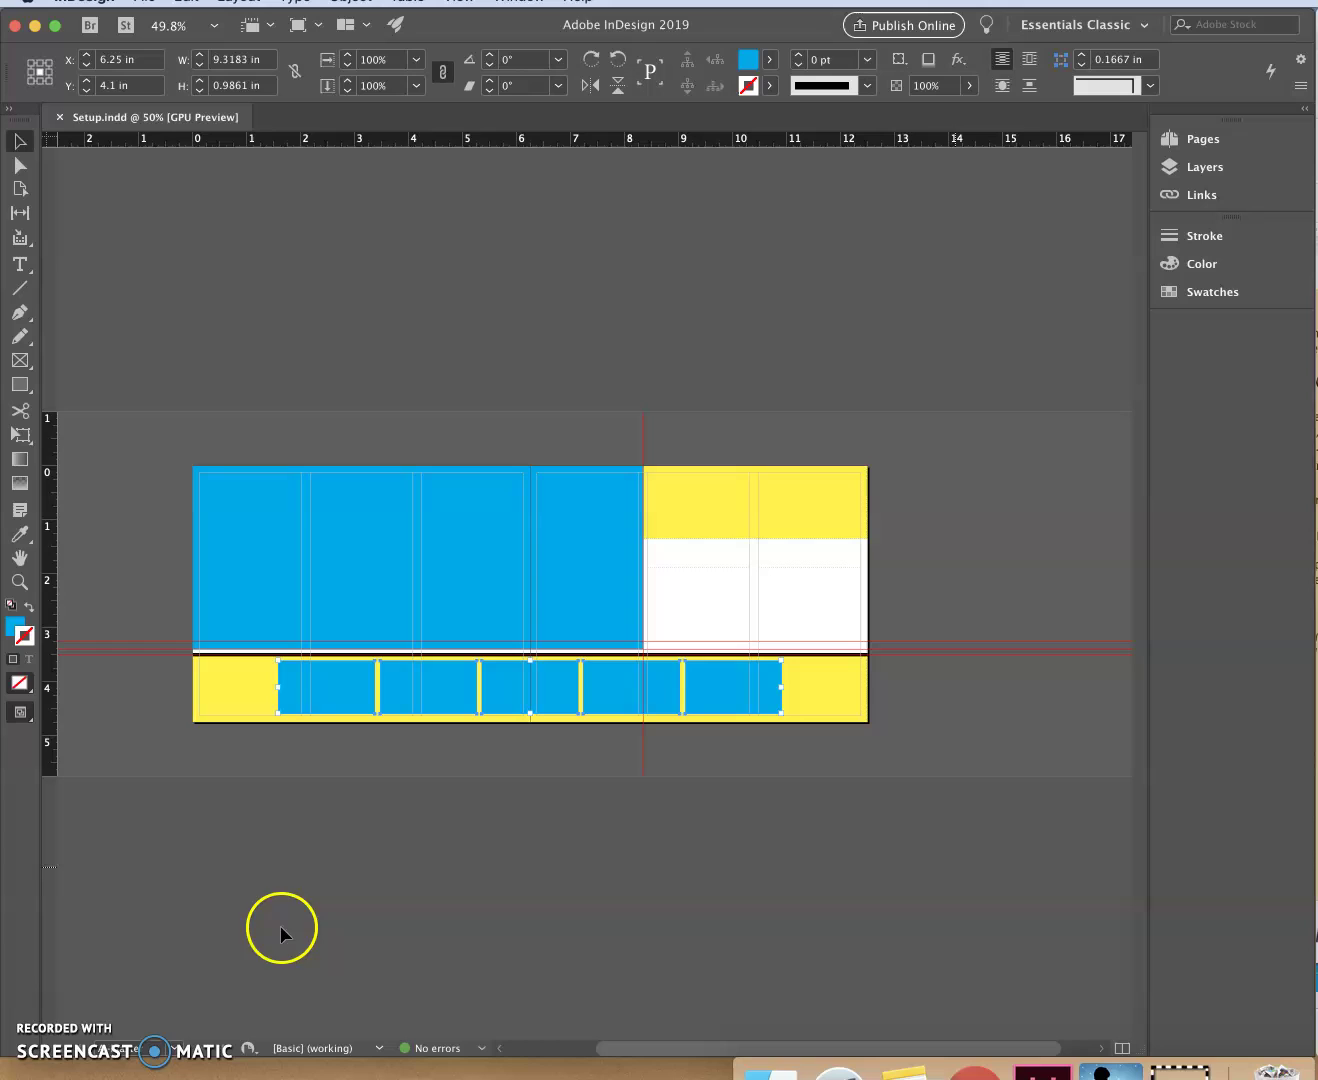